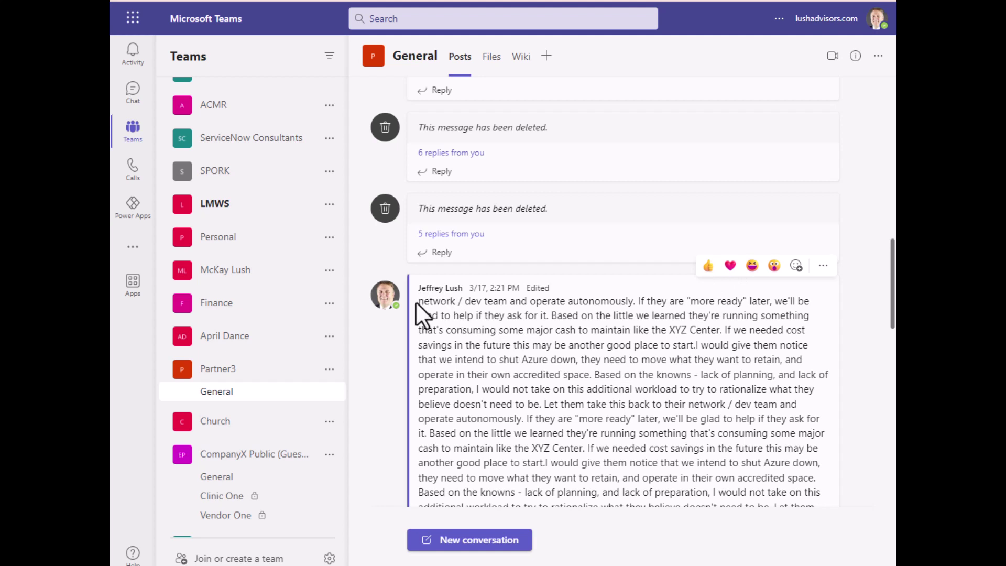
drag(418, 300, 586, 420)
right_click(557, 347)
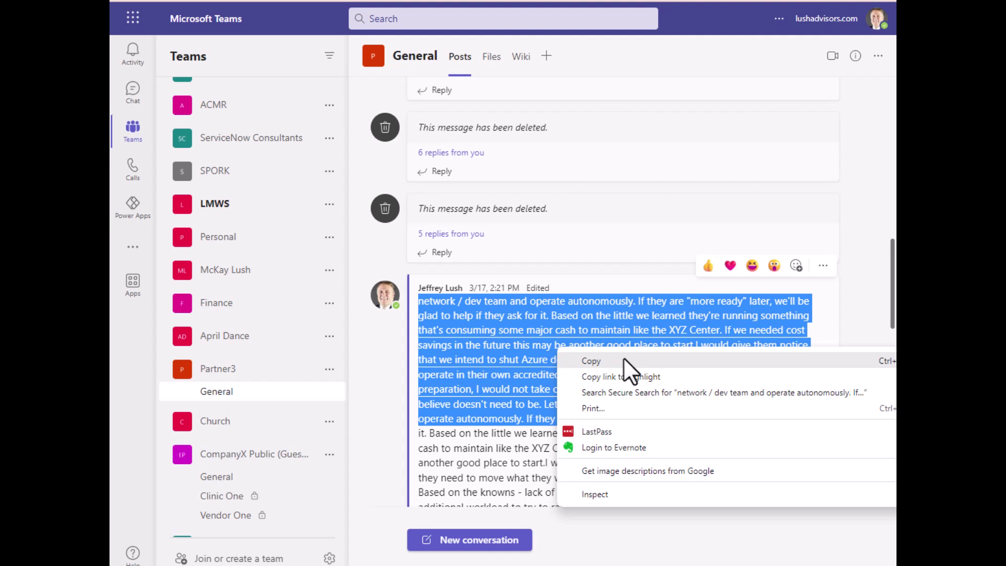
click(526, 360)
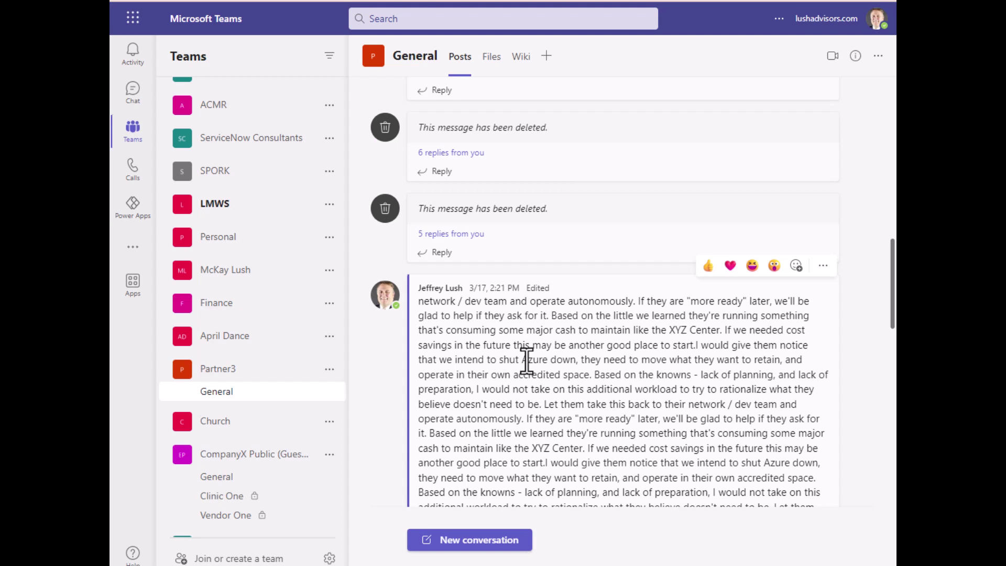
click(822, 266)
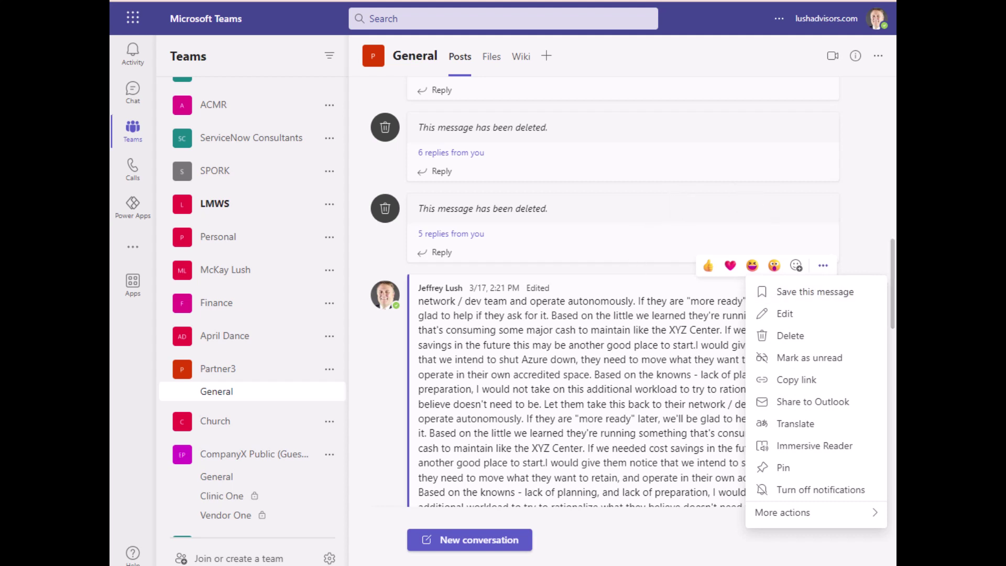
click(854, 193)
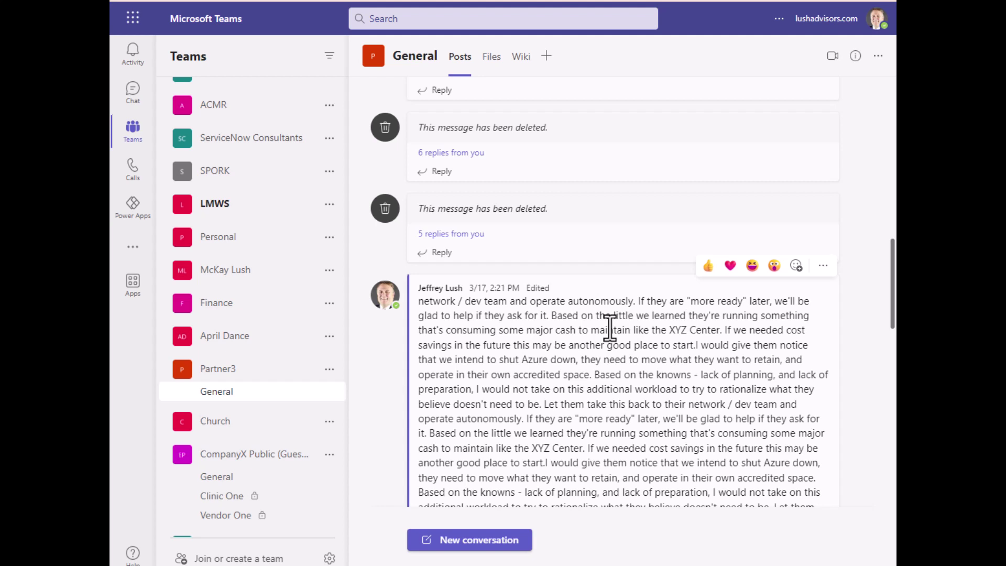
Save the long 3/17 message in Partner3's General channel and open it from the list of saved messages.
click(823, 266)
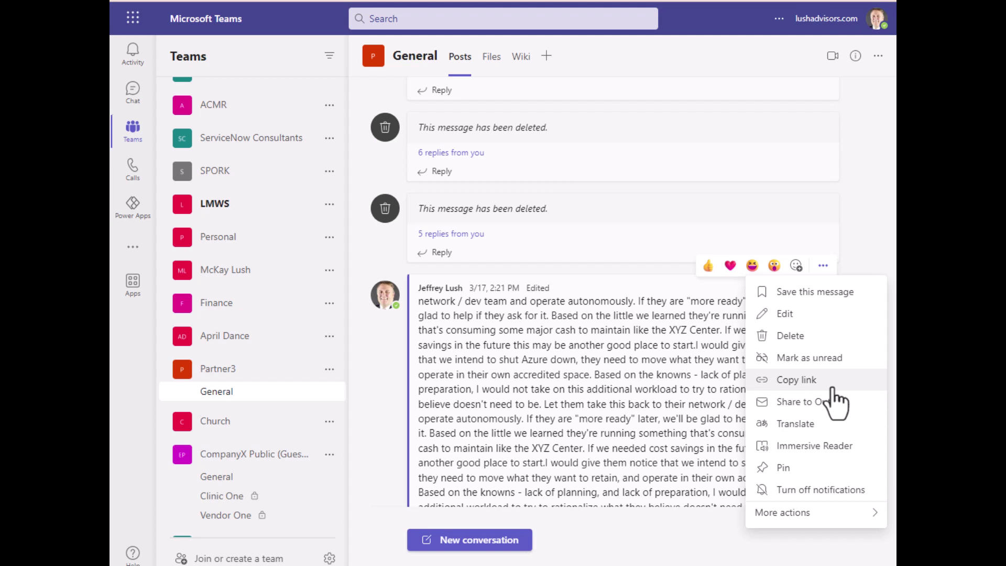
click(846, 295)
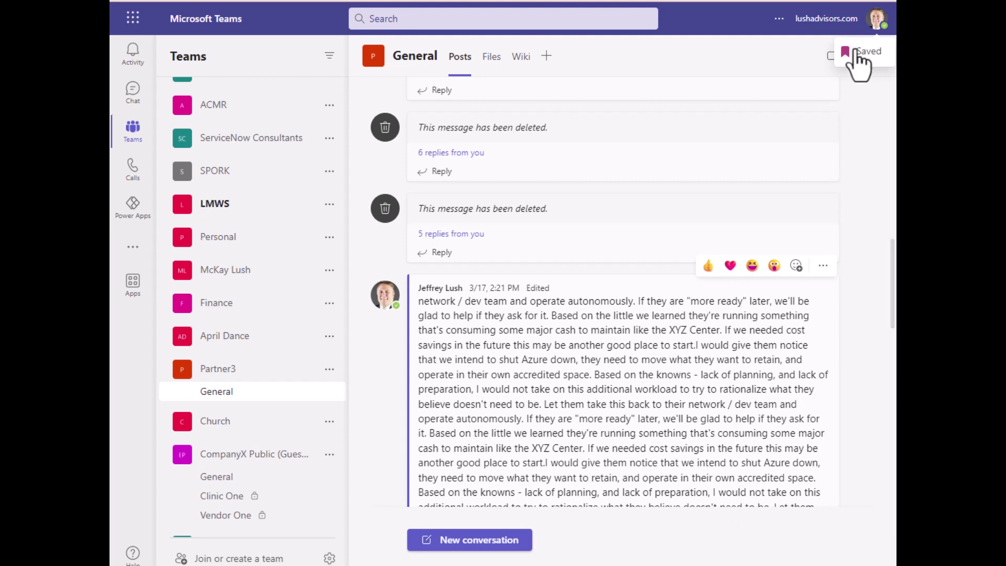
click(875, 20)
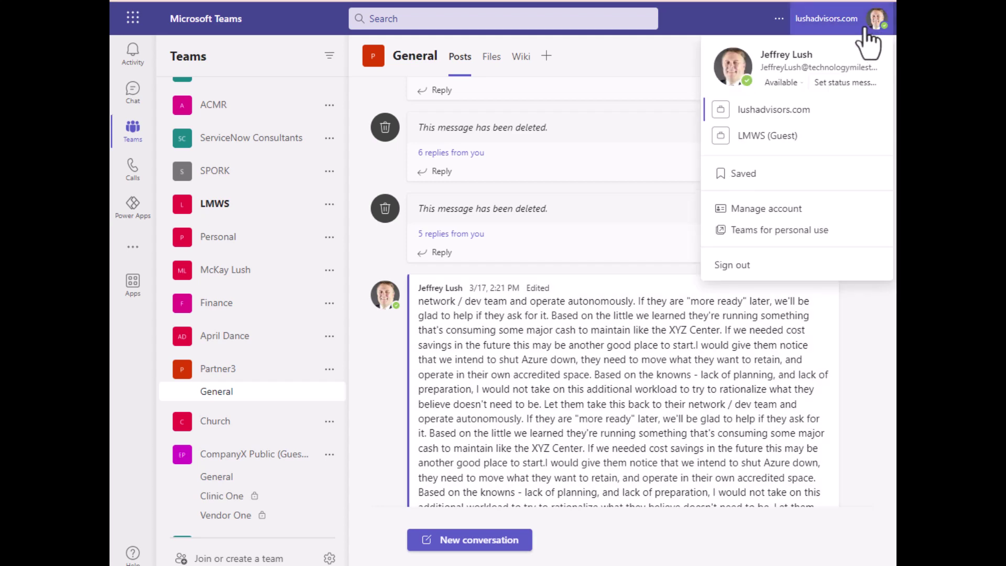
click(750, 180)
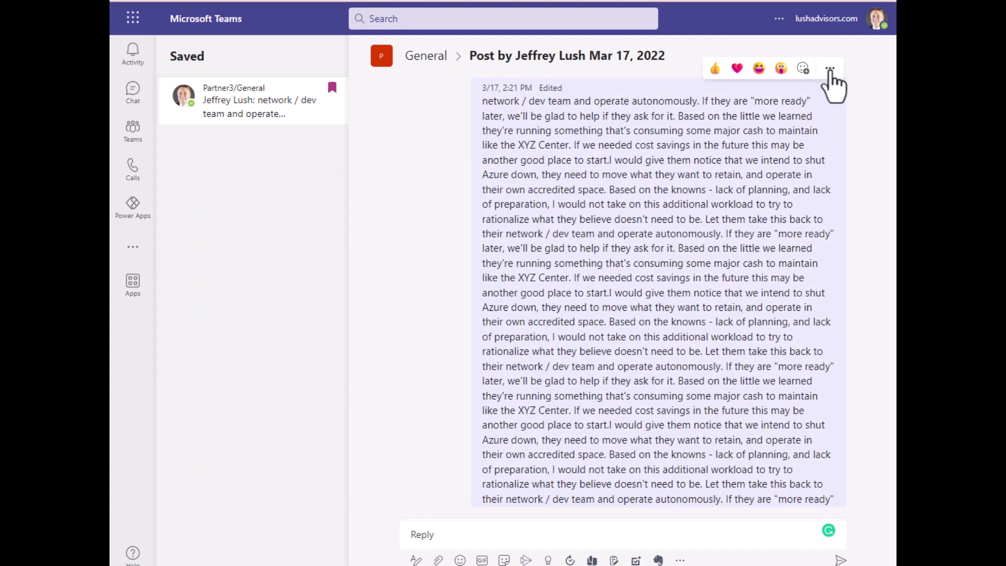
Unsave the 3/17 message in the saved list and return to the teams view.
click(830, 69)
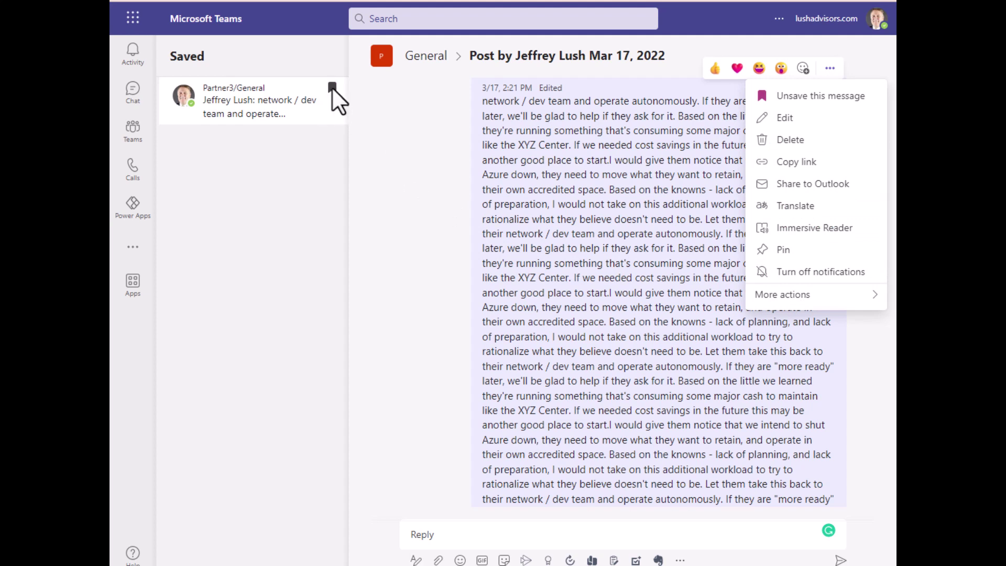
click(331, 89)
click(131, 140)
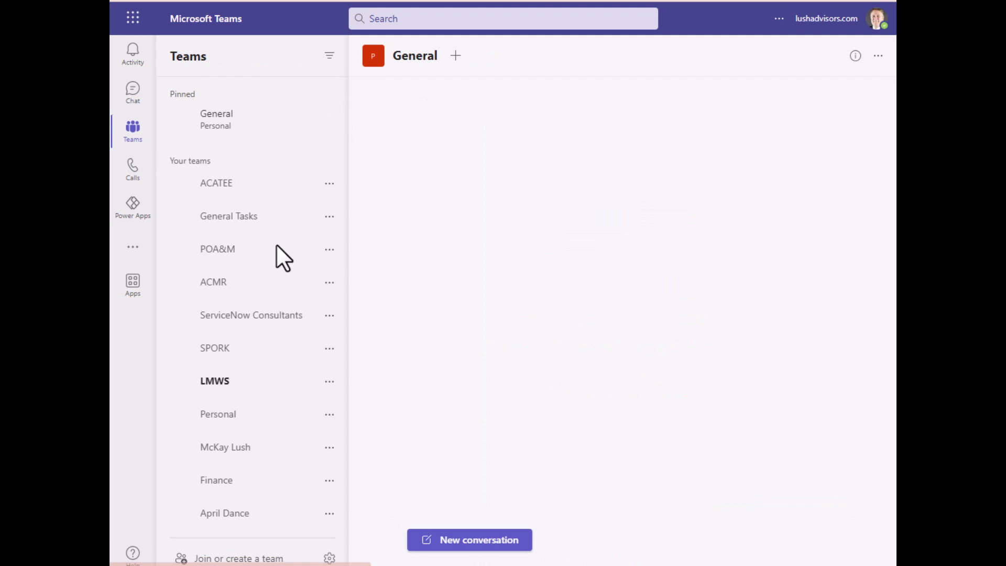
Find the 3/17 message in Partner3's General channel and share its conversation to Outlook as an email draft.
scroll(299, 467, down, 3)
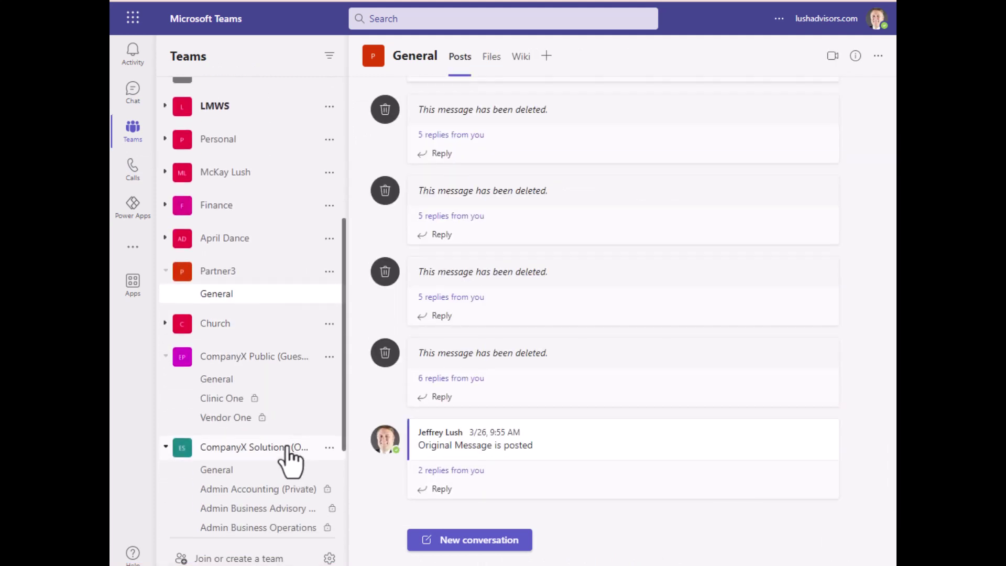
scroll(562, 382, up, 10)
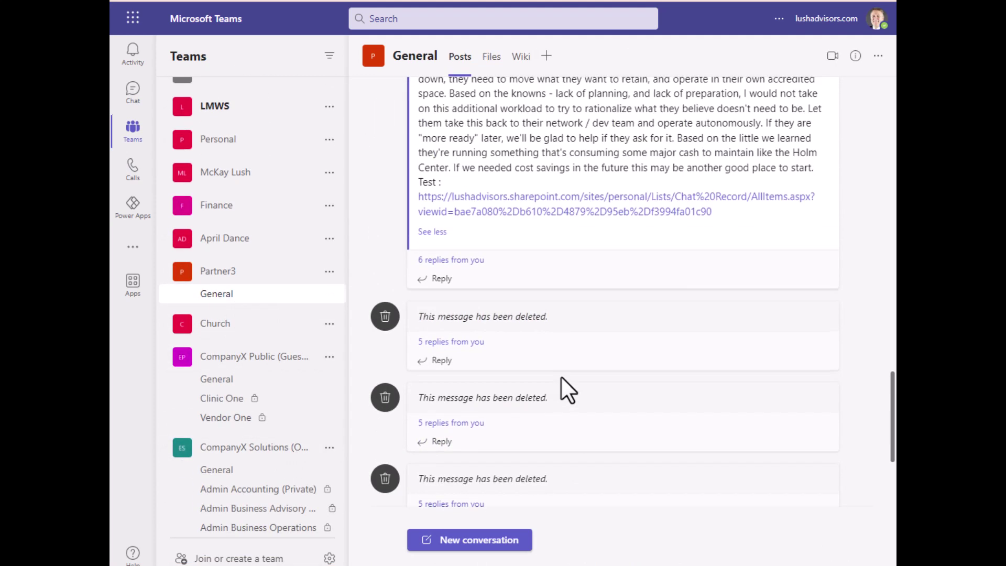
scroll(561, 376, up, 3)
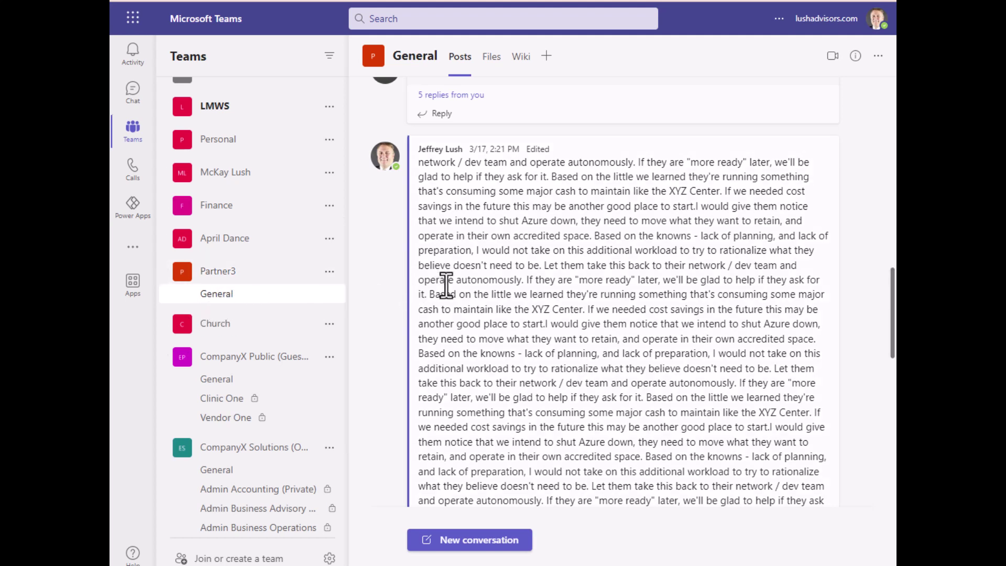
mouse_move(444, 286)
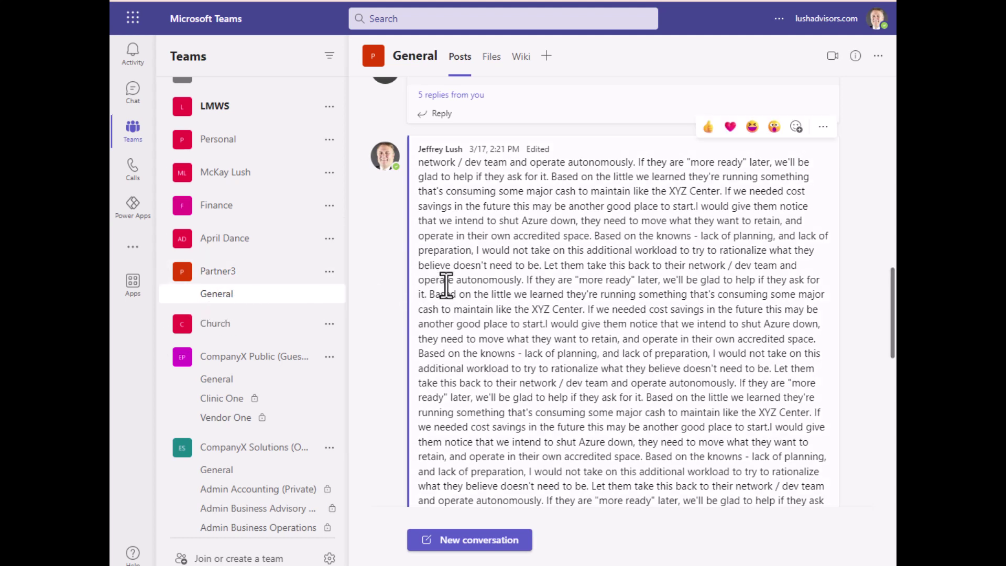
click(822, 127)
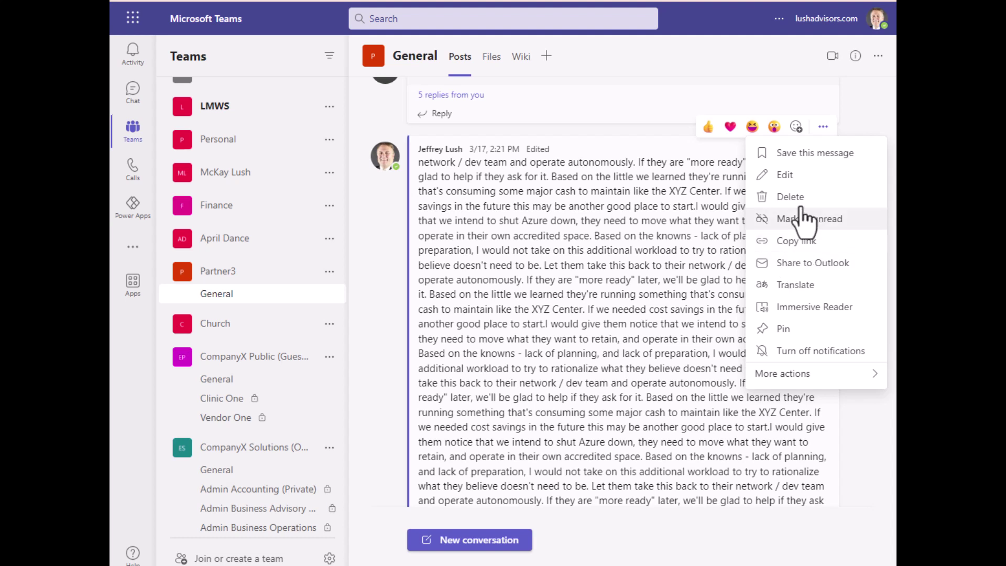
click(835, 265)
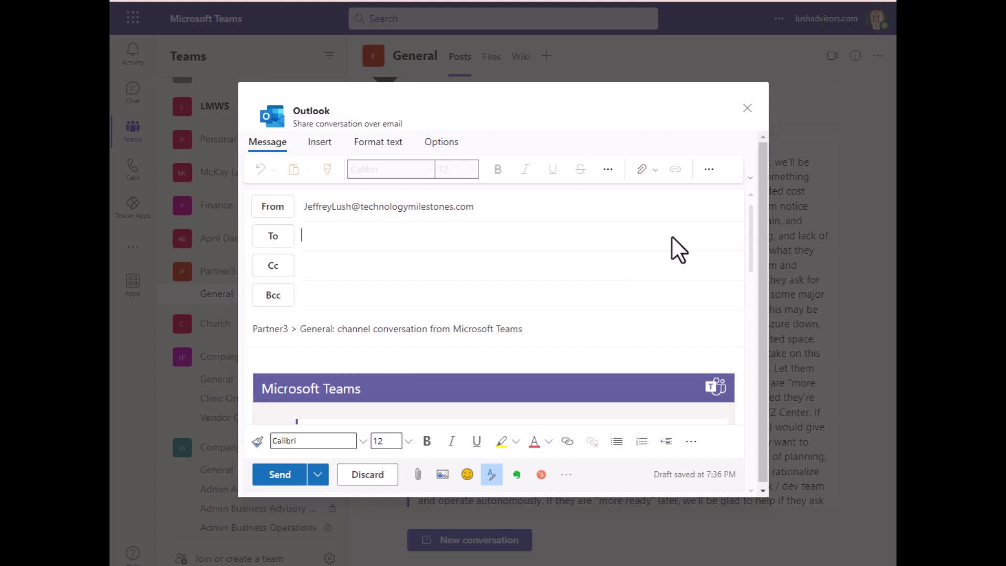
Review the whole conversation and its replies in the Outlook email draft, and close the draft without sending it.
scroll(536, 302, down, 2)
scroll(538, 301, down, 2)
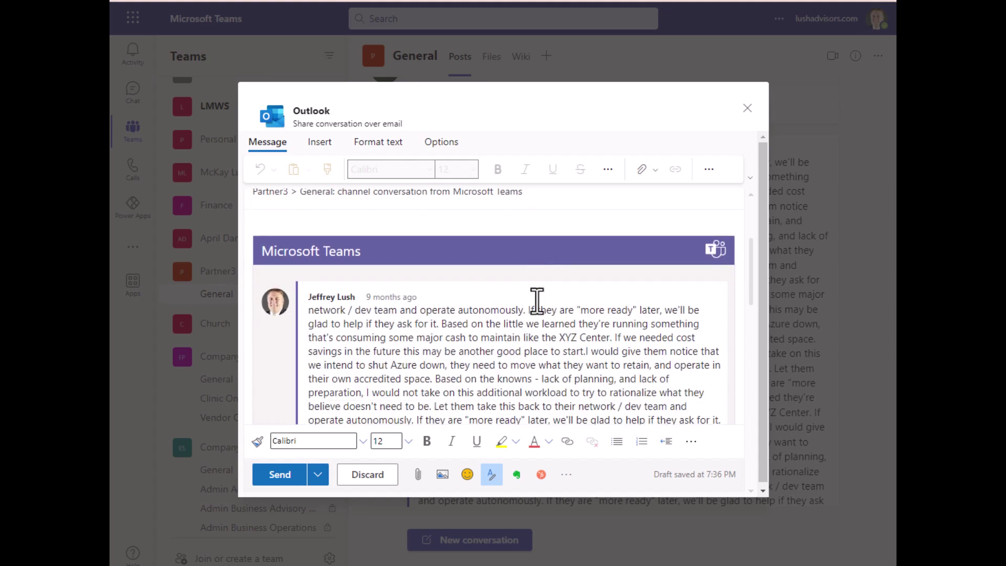
scroll(537, 303, up, 2)
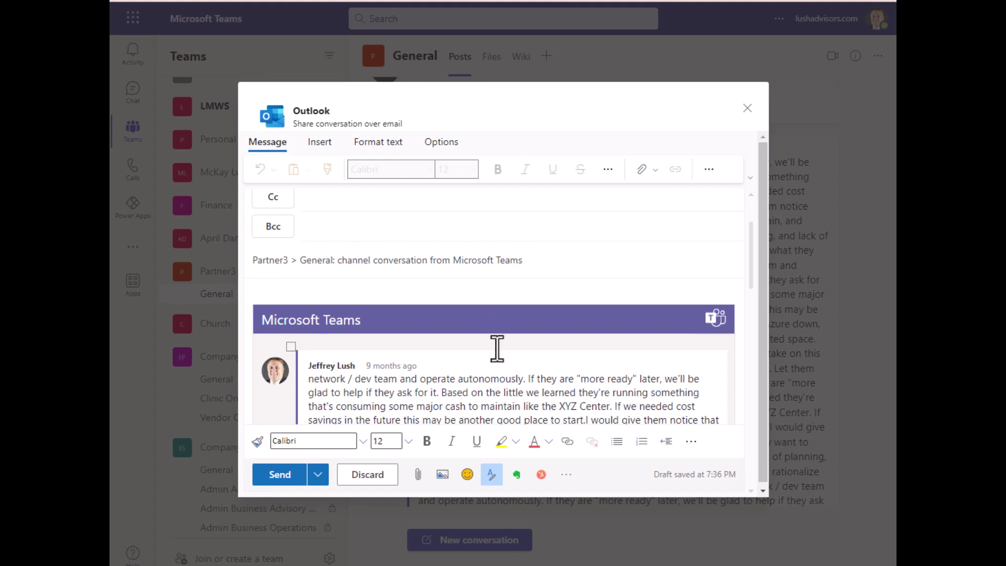
scroll(496, 349, down, 2)
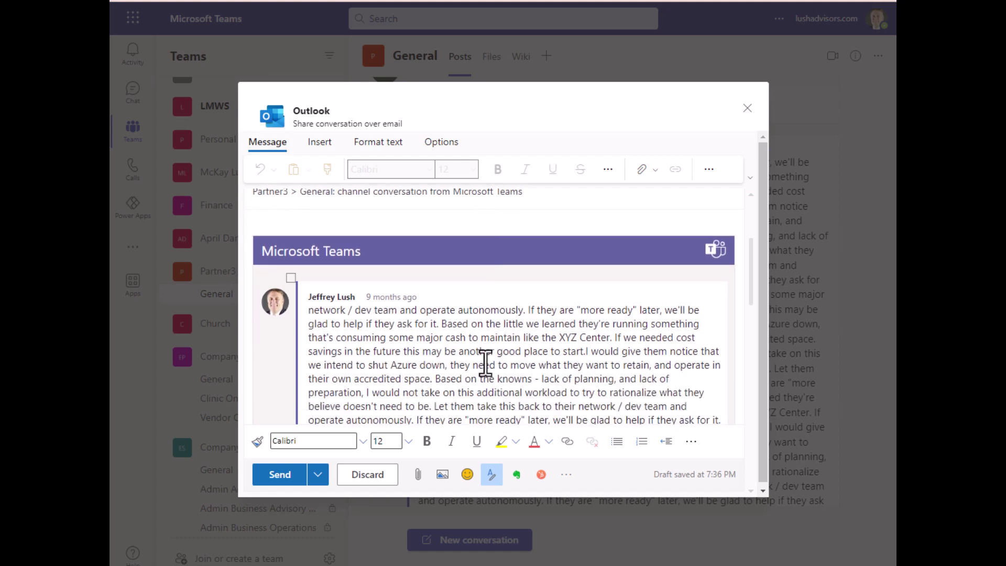
scroll(501, 317, down, 10)
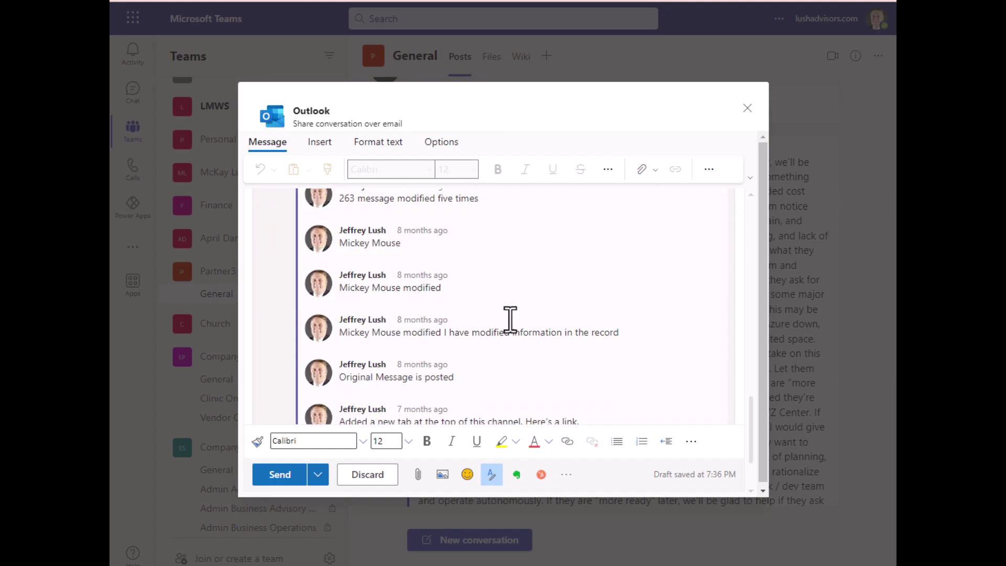
scroll(511, 318, down, 5)
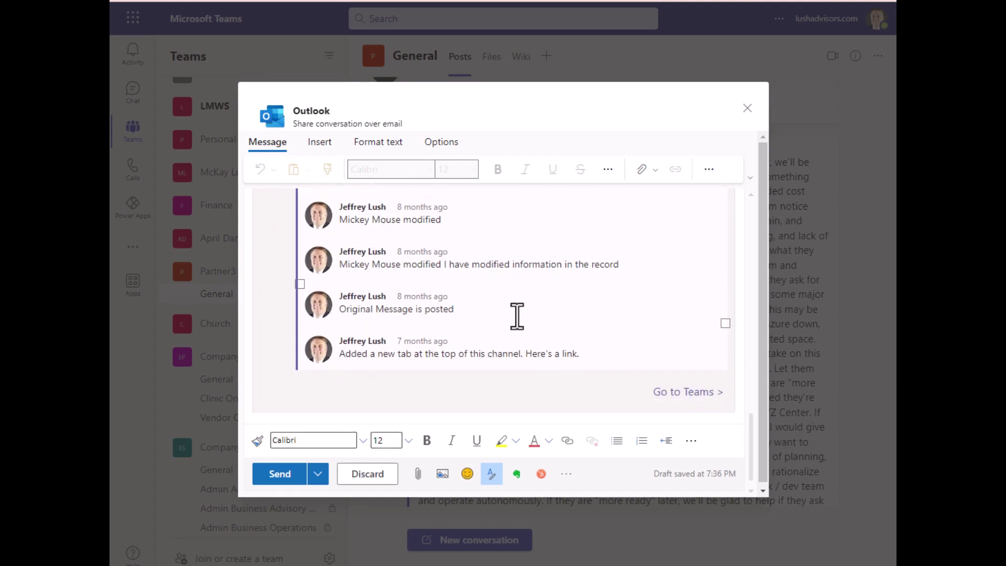
scroll(517, 316, up, 15)
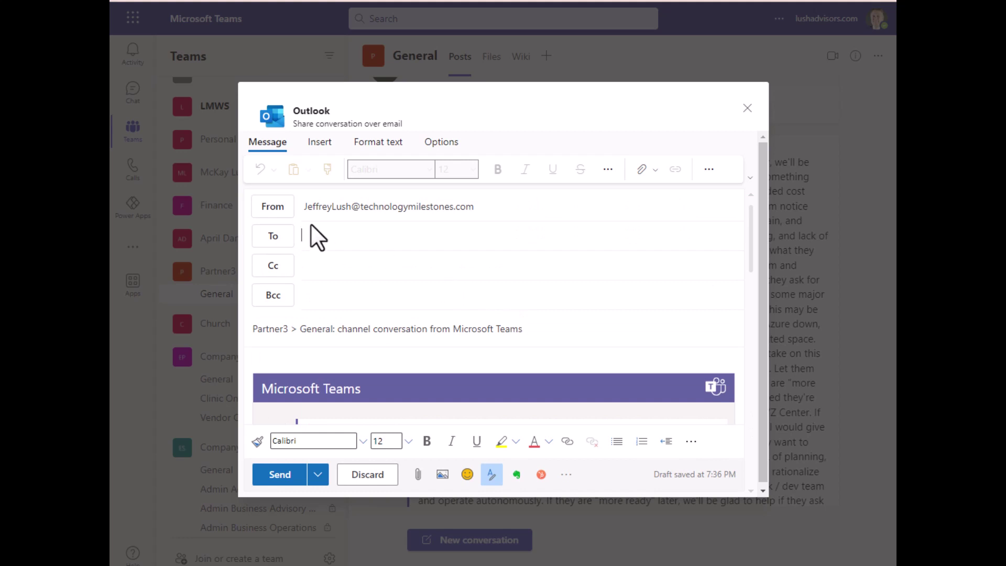
click(747, 108)
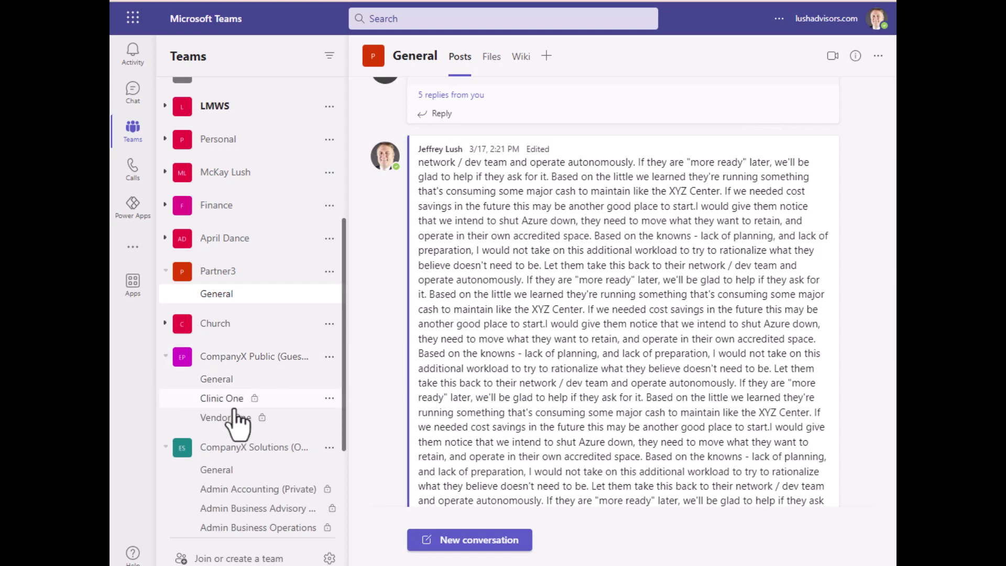
Get the email address of the Partner2 team's General channel and copy it.
scroll(238, 422, down, 3)
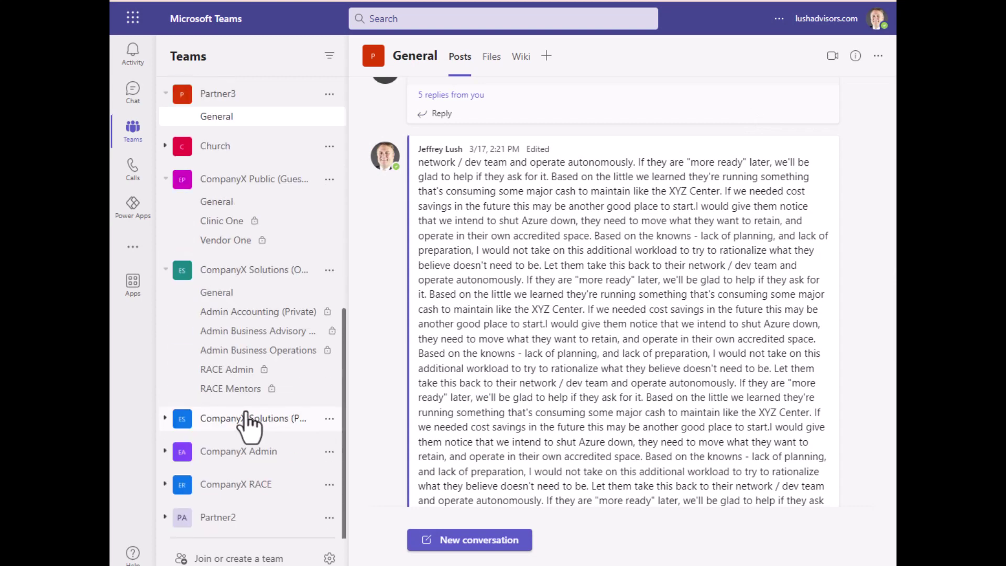
click(330, 519)
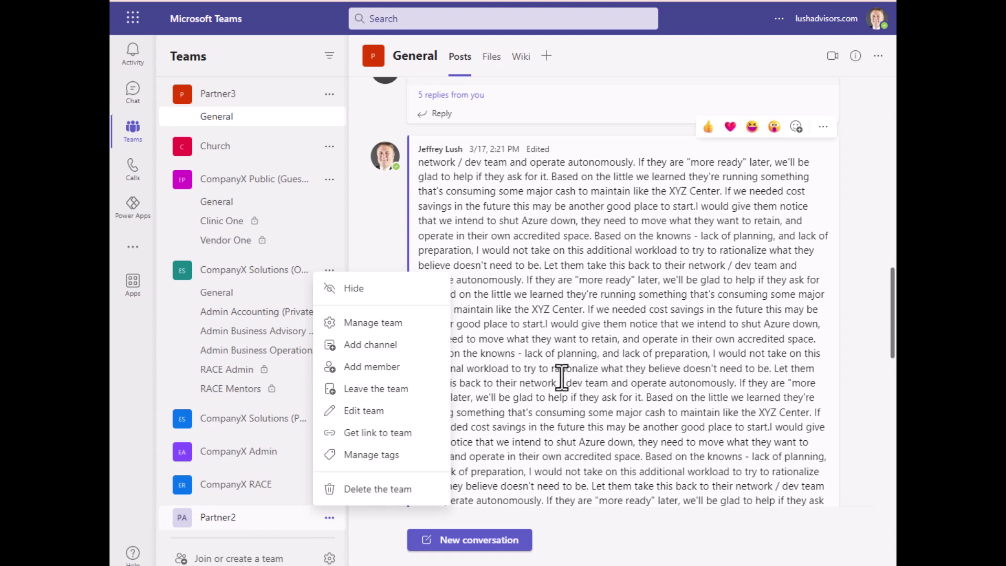
click(217, 521)
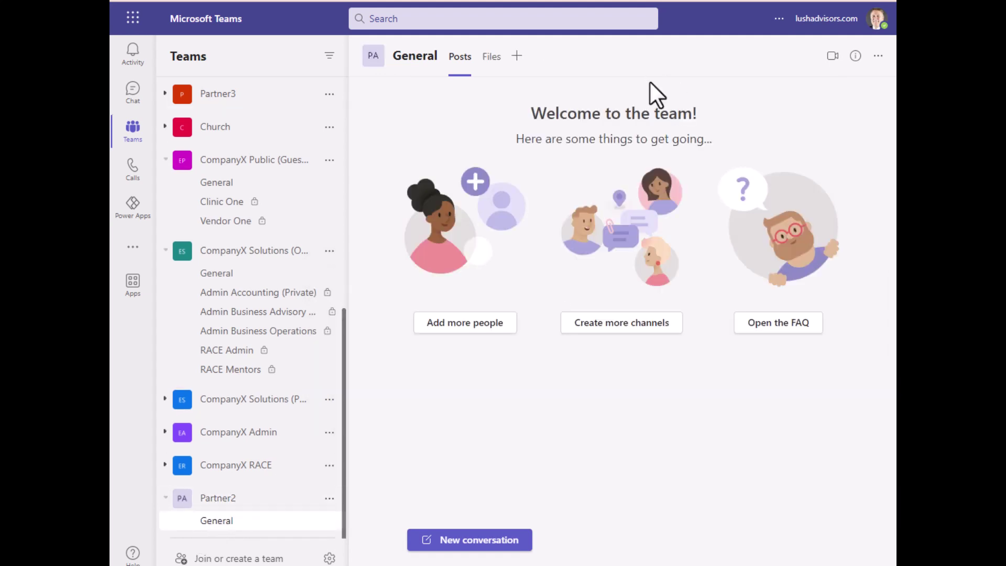
click(878, 56)
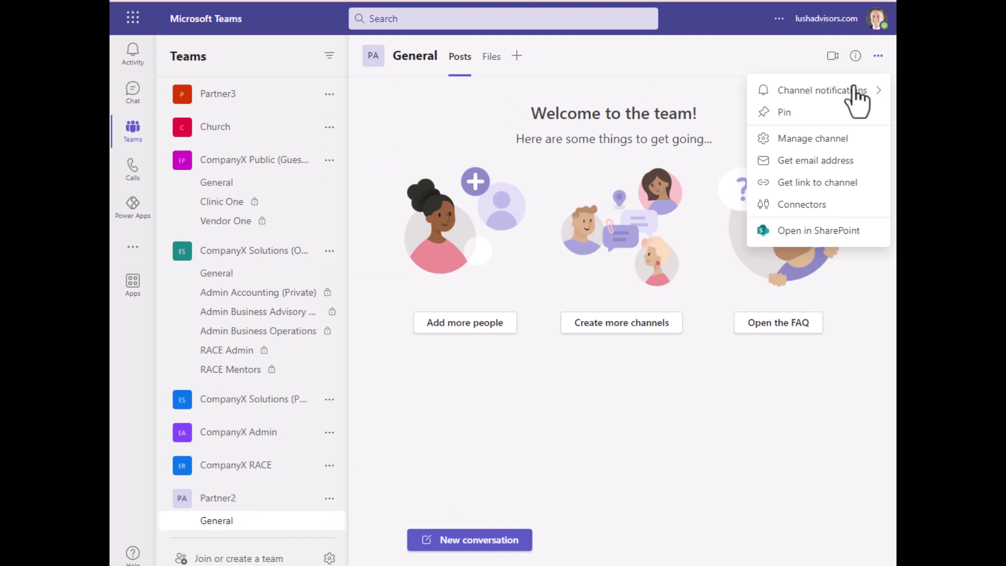
click(814, 162)
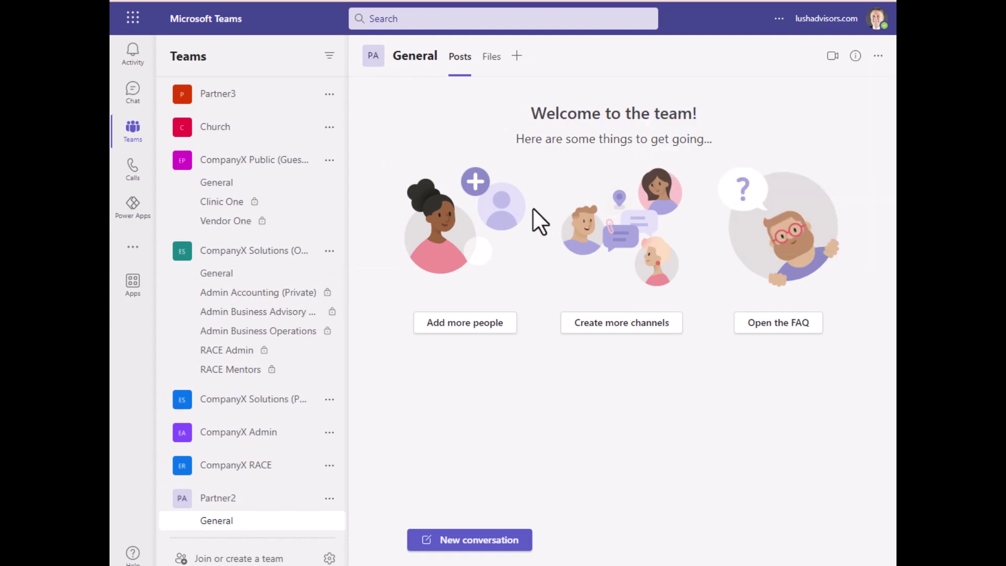
right_click(473, 283)
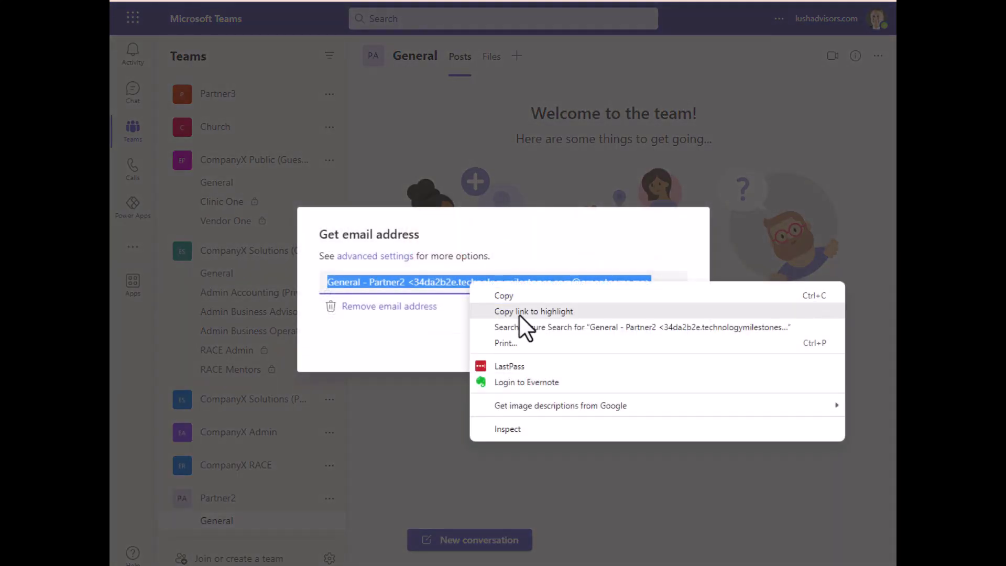
click(533, 297)
click(580, 338)
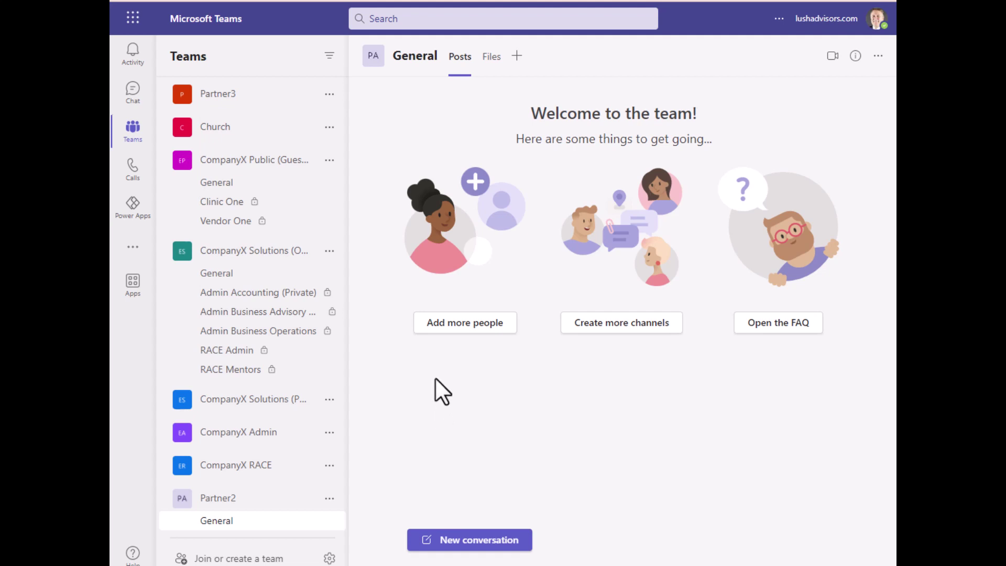
Return to the Partner3 team's General channel and locate the long 3/17 message again.
scroll(257, 265, up, 2)
scroll(255, 254, up, 6)
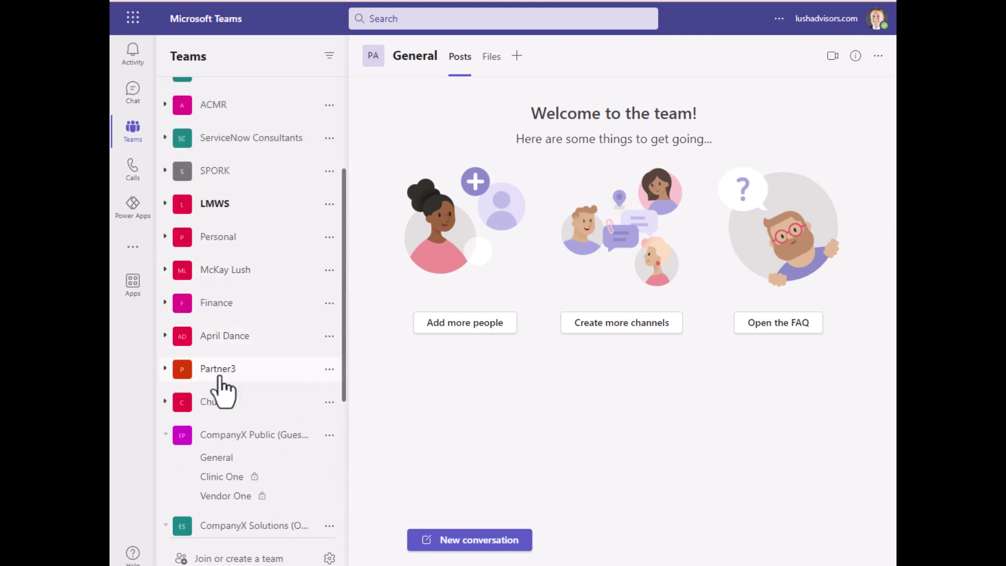
click(167, 370)
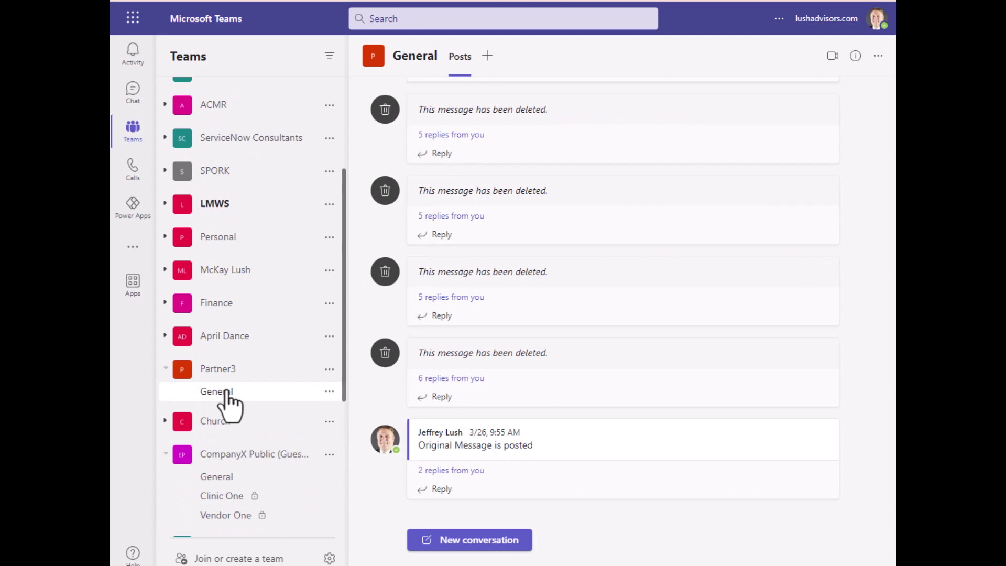
scroll(559, 296, up, 5)
scroll(560, 296, up, 10)
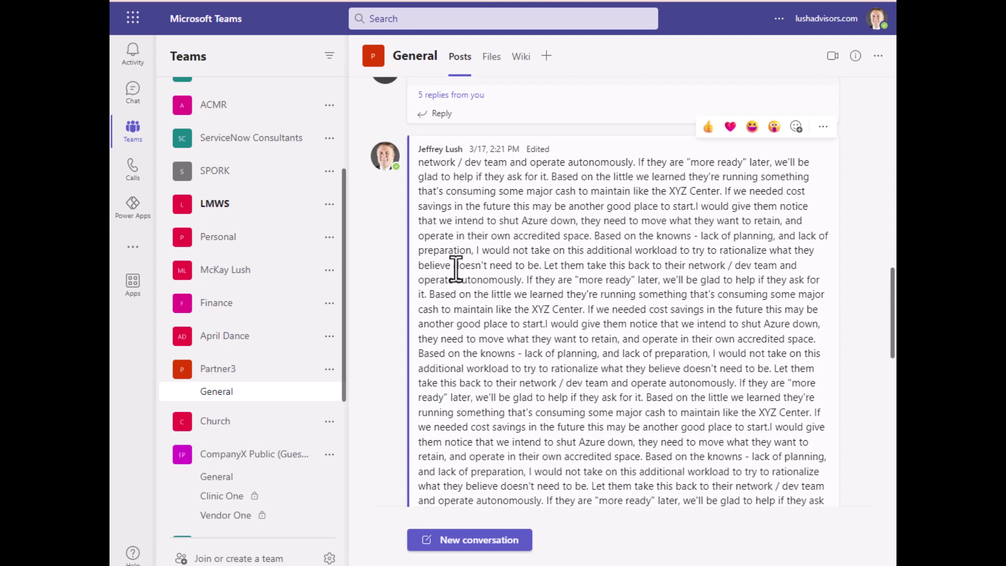
click(226, 368)
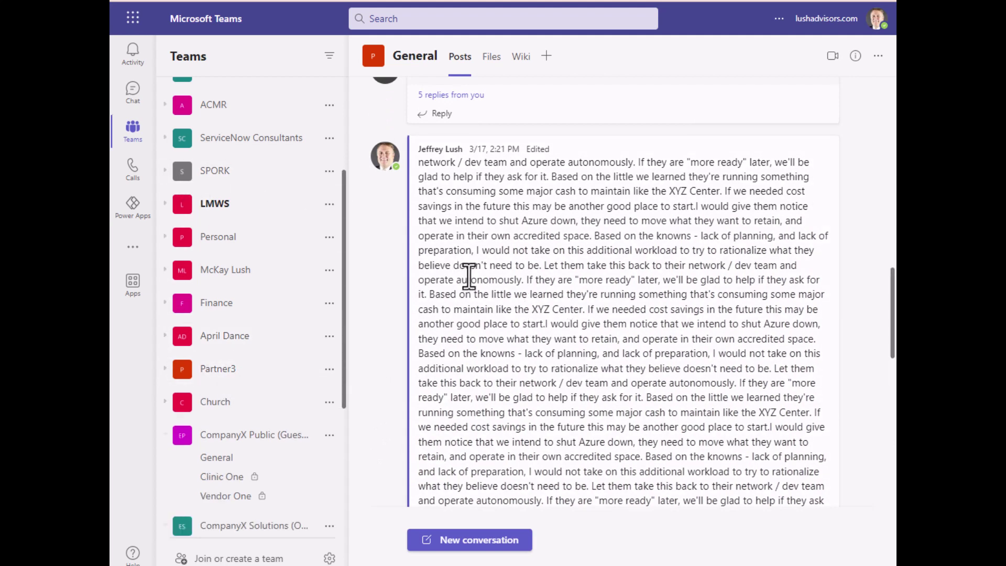
click(306, 369)
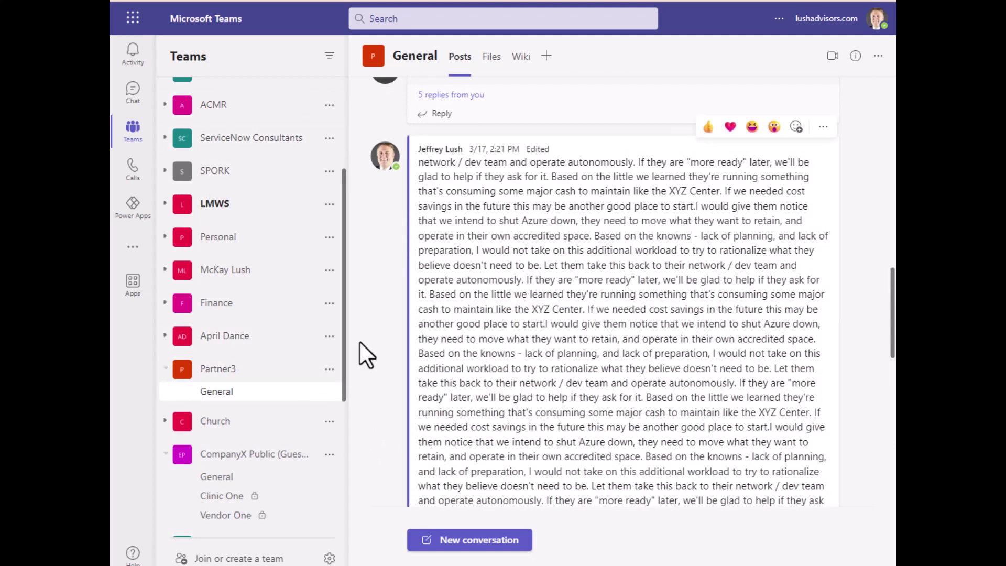
Open the Partner3 team's management page and review its owners, members and guests, then look over the other teams.
click(330, 369)
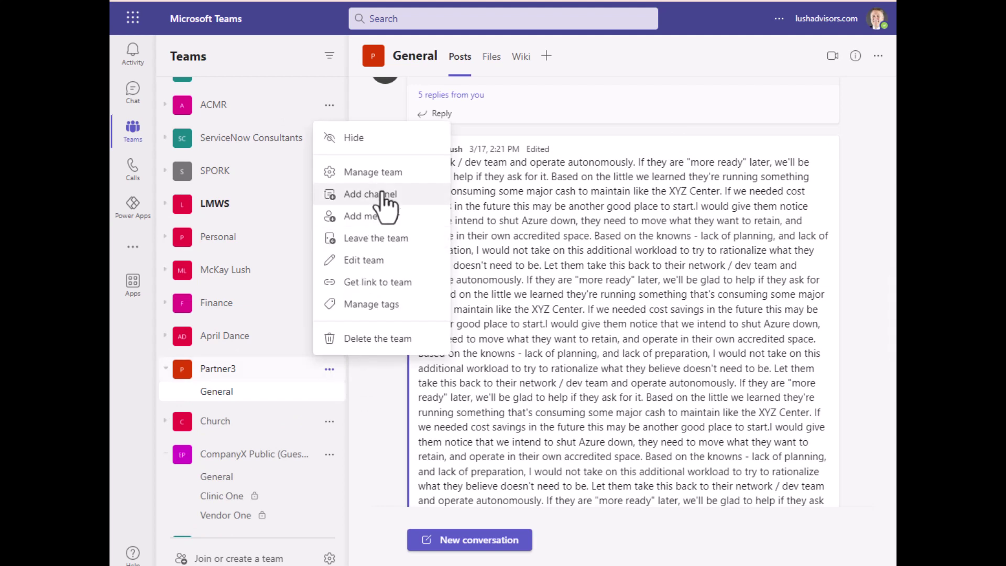
click(385, 170)
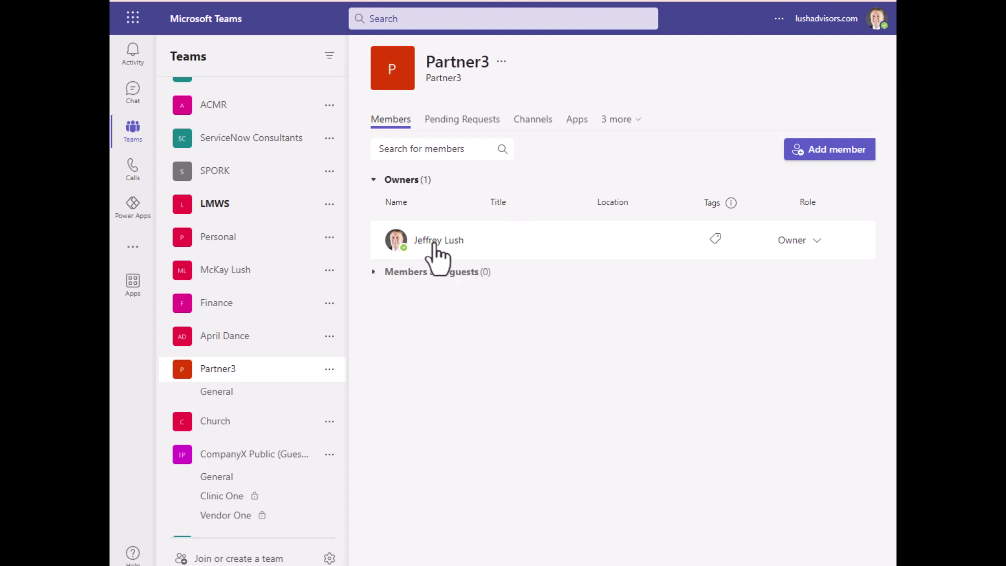
mouse_move(435, 244)
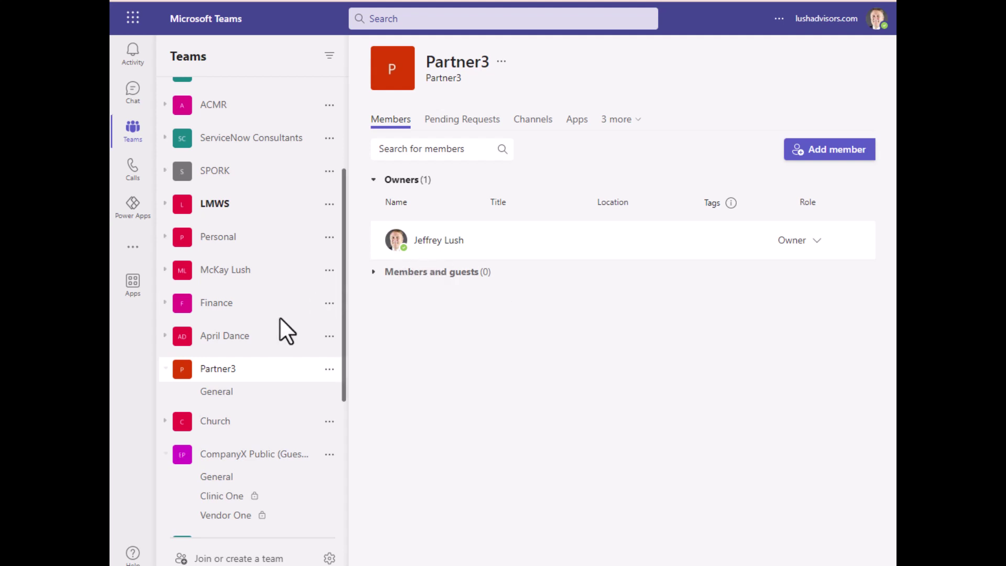
scroll(279, 322, down, 5)
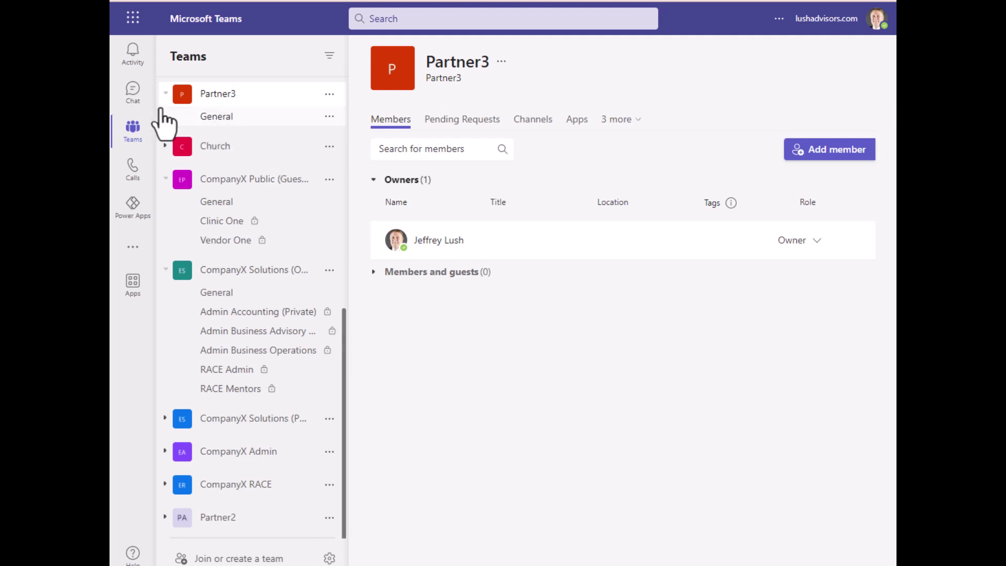
Switch to the chat area and view the pinned personal chat containing the "Chat Session" message.
click(132, 128)
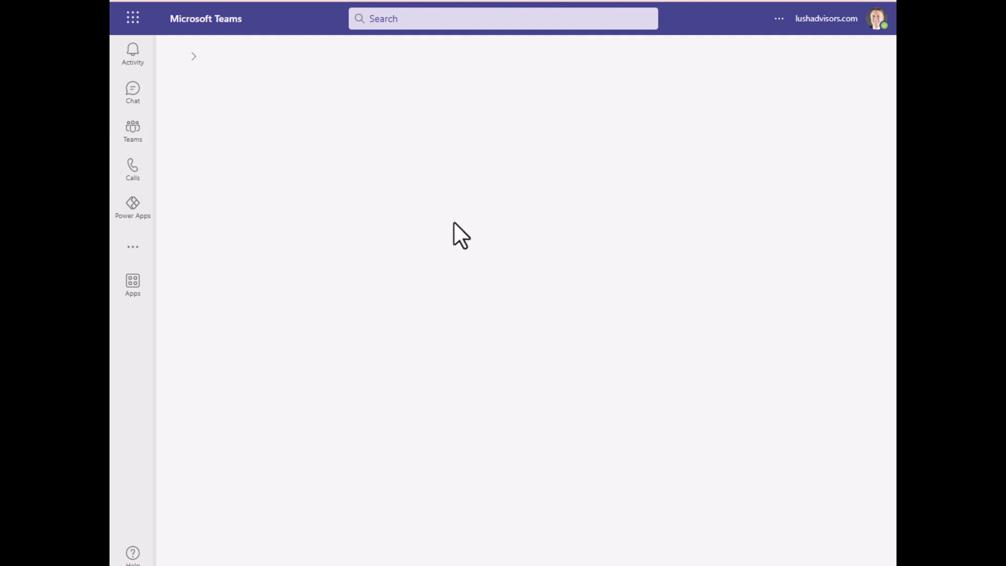
click(131, 92)
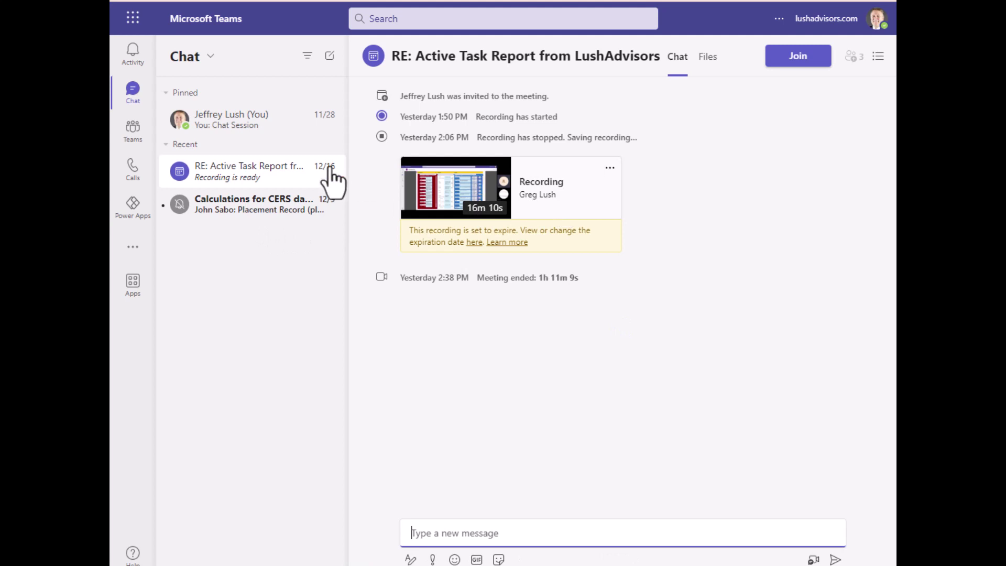
click(239, 125)
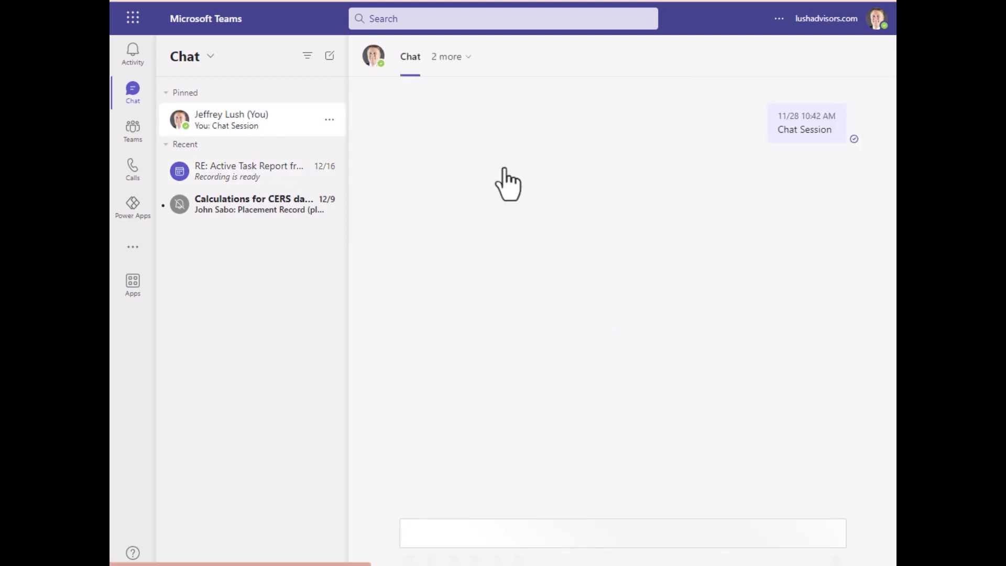
mouse_move(793, 125)
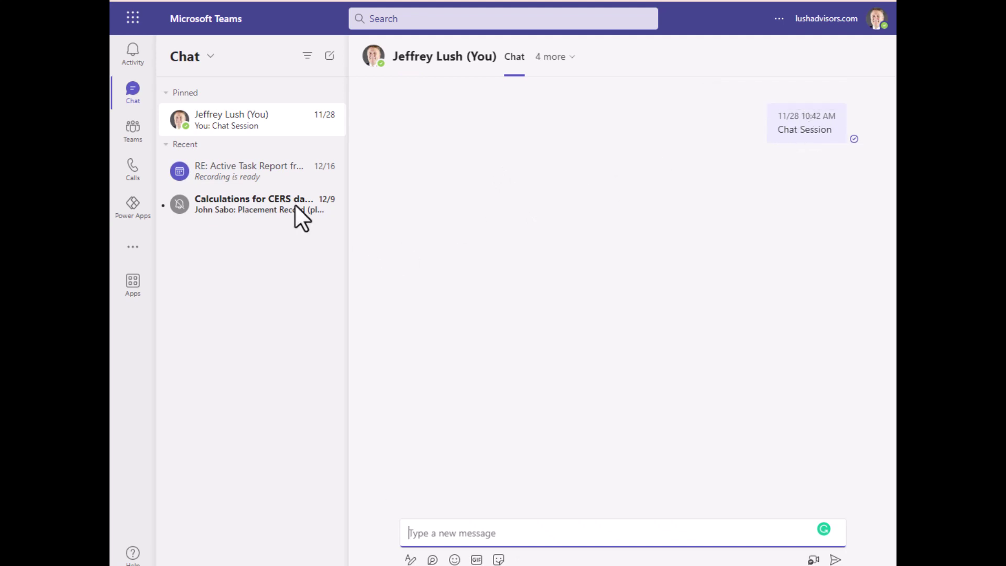
click(134, 128)
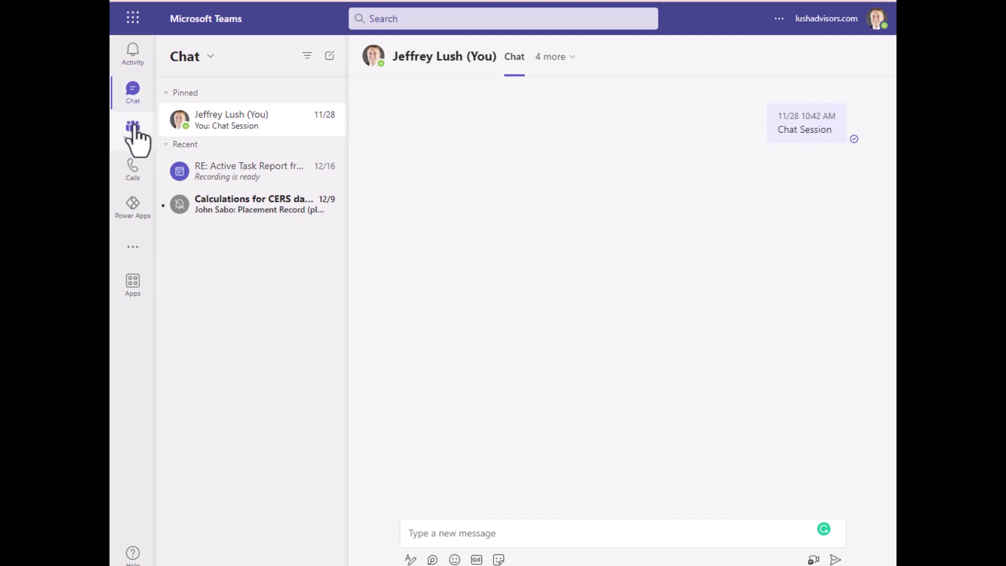
click(133, 87)
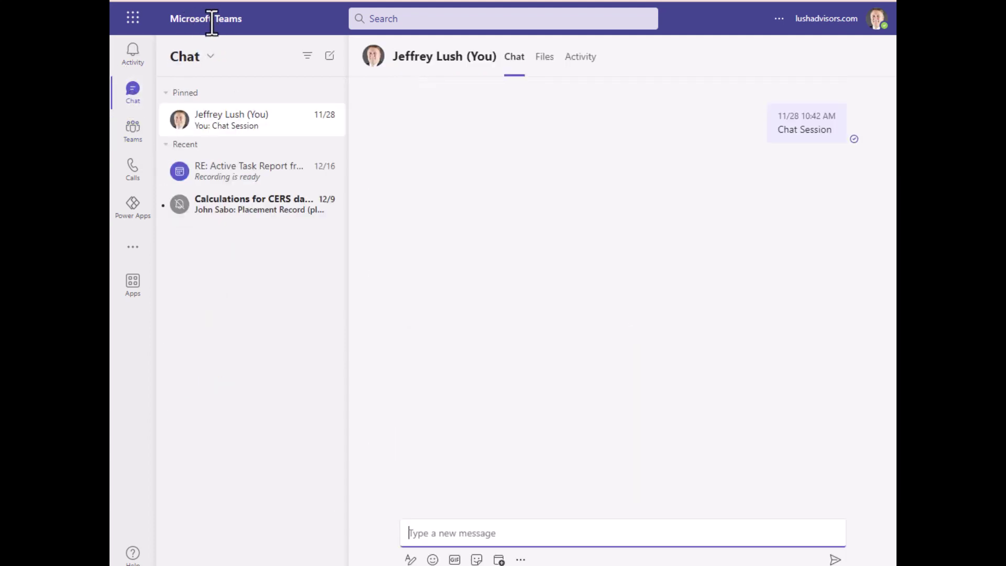